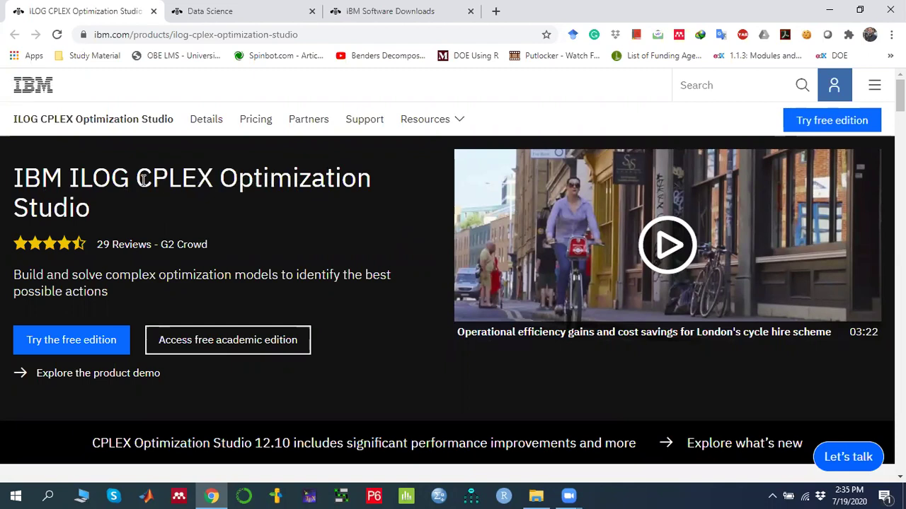
# Step: Highlight 'CPLEX Optimization Studio' in the product page heading several times
pyautogui.moveTo(137, 180); pyautogui.dragTo(213, 178)
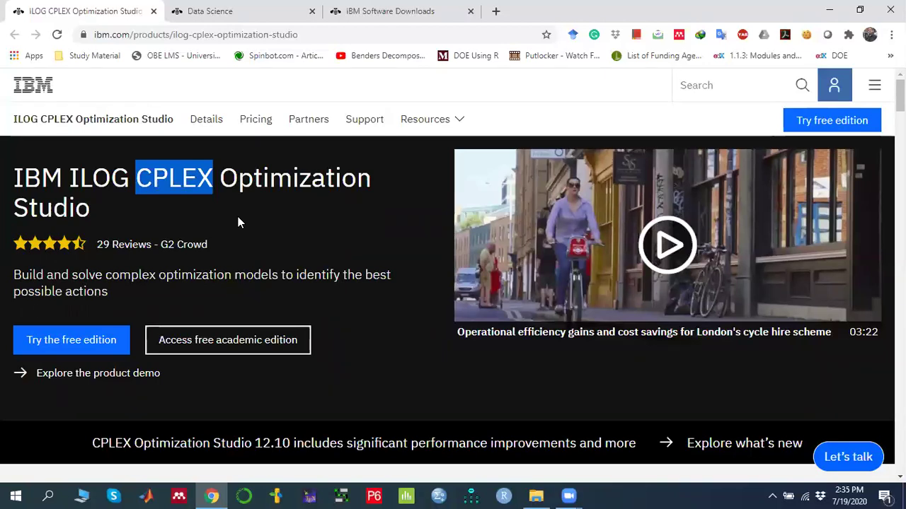
pyautogui.click(155, 185)
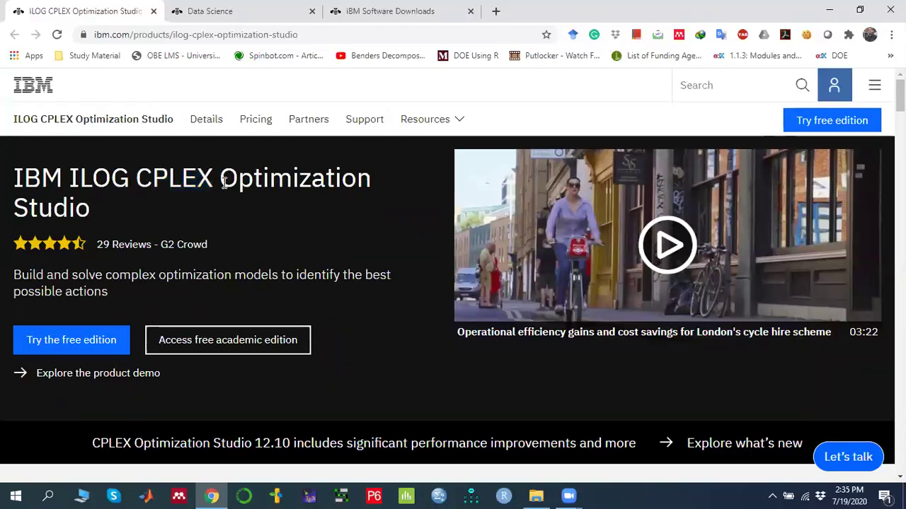
pyautogui.moveTo(136, 178); pyautogui.dragTo(270, 179)
pyautogui.moveTo(10, 208); pyautogui.dragTo(102, 219)
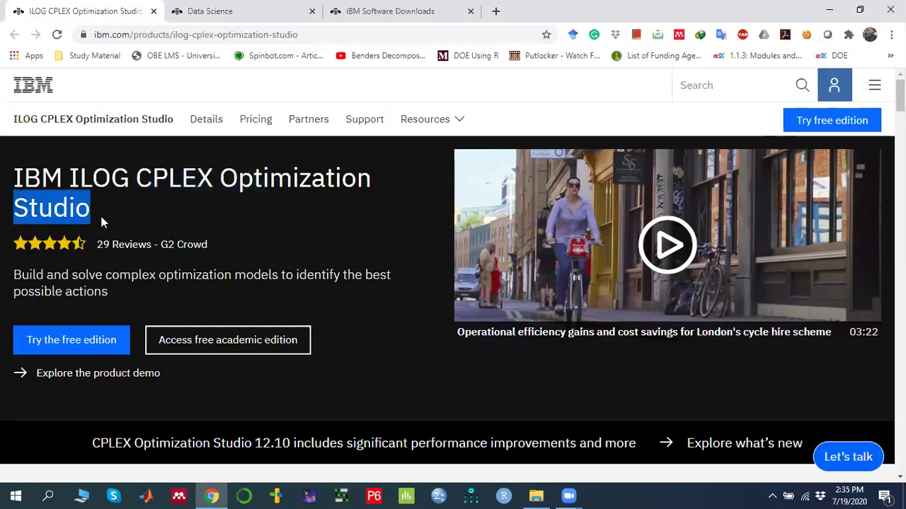
pyautogui.click(178, 198)
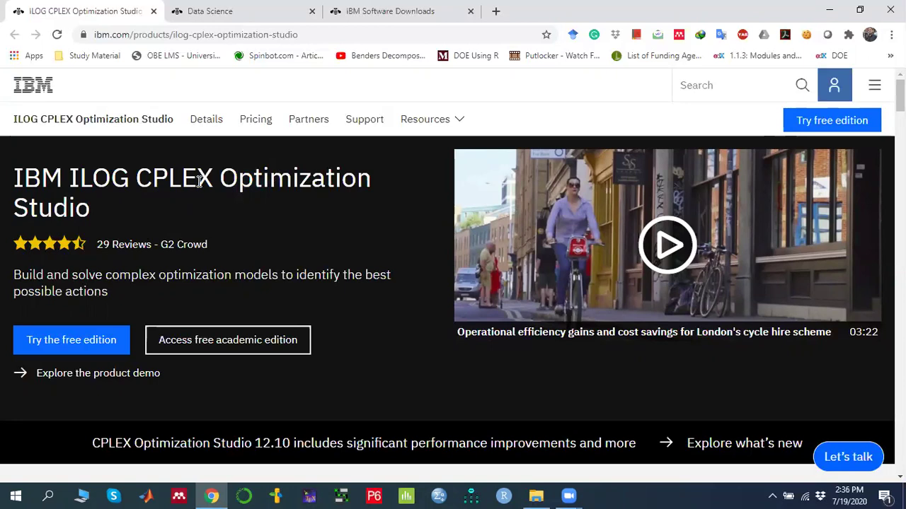
pyautogui.moveTo(136, 180); pyautogui.dragTo(205, 220)
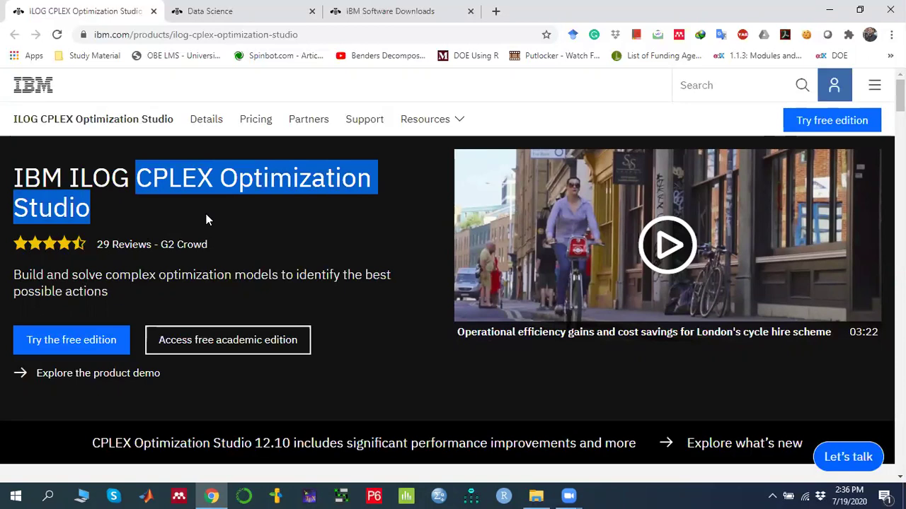
pyautogui.click(137, 180)
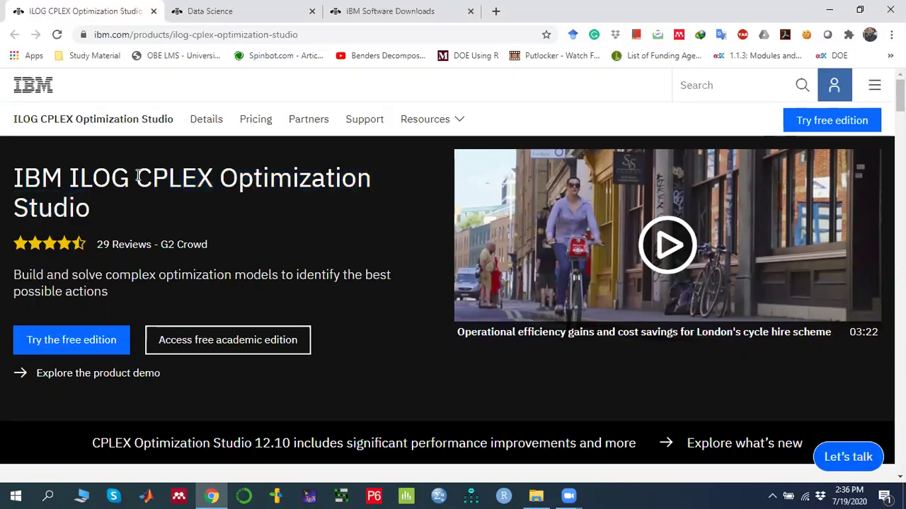
pyautogui.moveTo(137, 180); pyautogui.dragTo(228, 179)
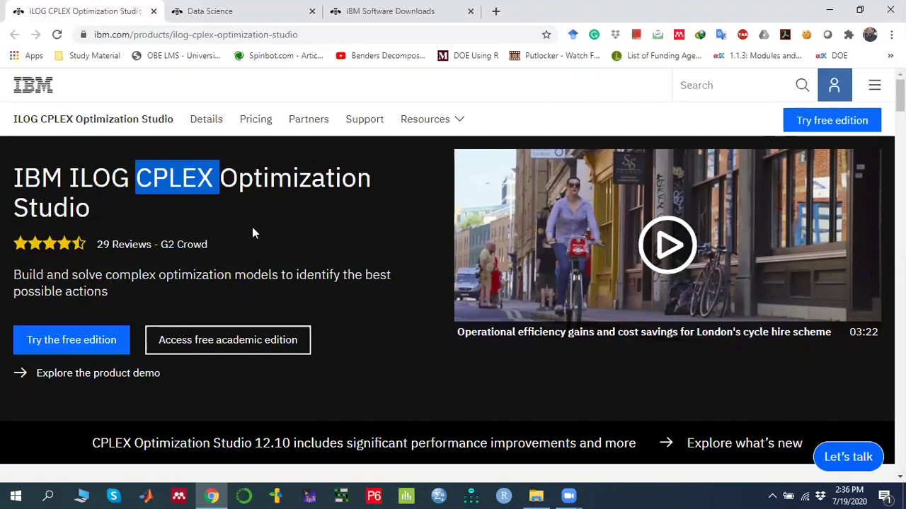
pyautogui.click(298, 249)
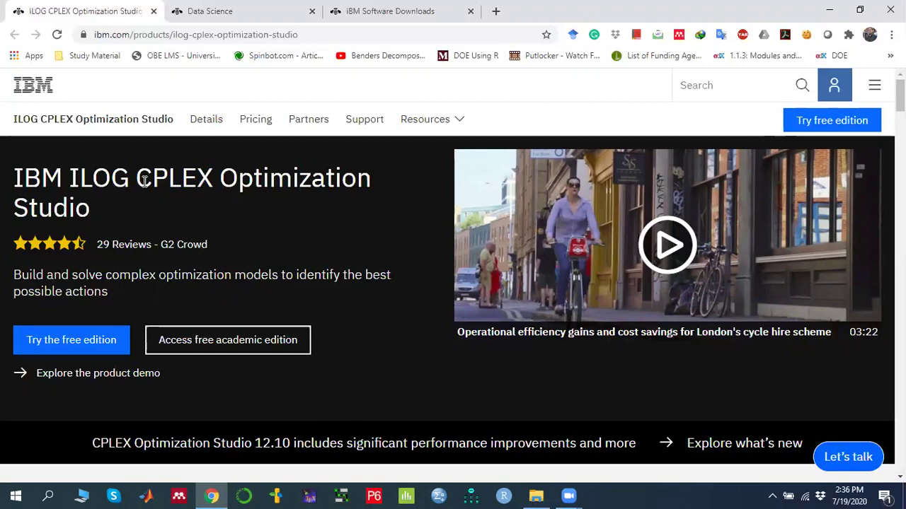
pyautogui.moveTo(136, 177); pyautogui.dragTo(214, 171)
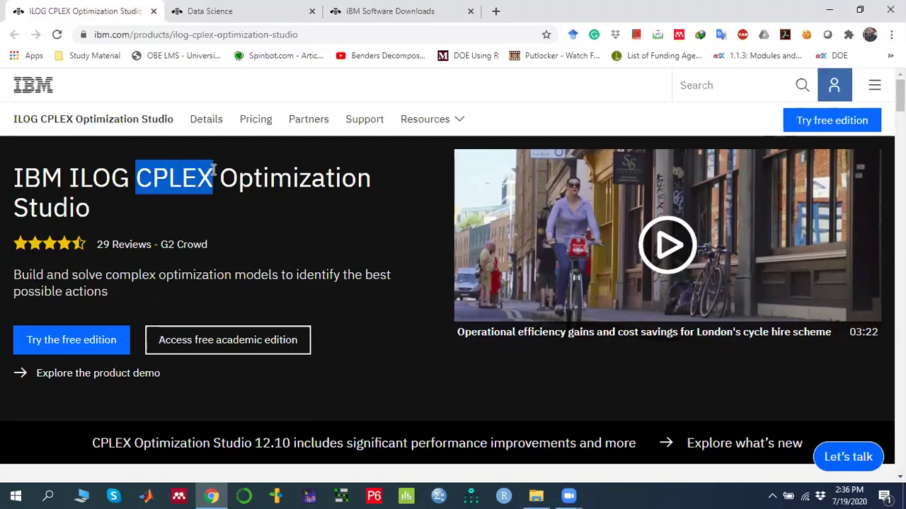
pyautogui.click(265, 204)
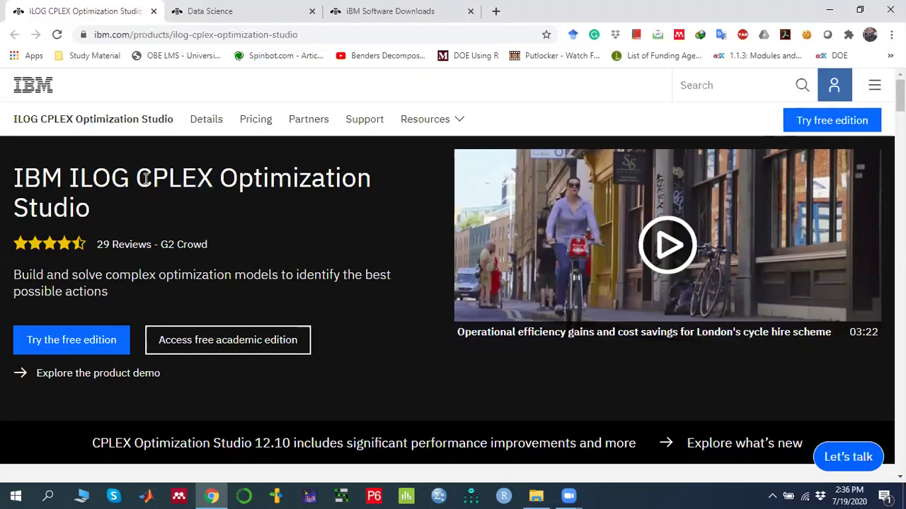
pyautogui.moveTo(157, 178); pyautogui.dragTo(220, 177)
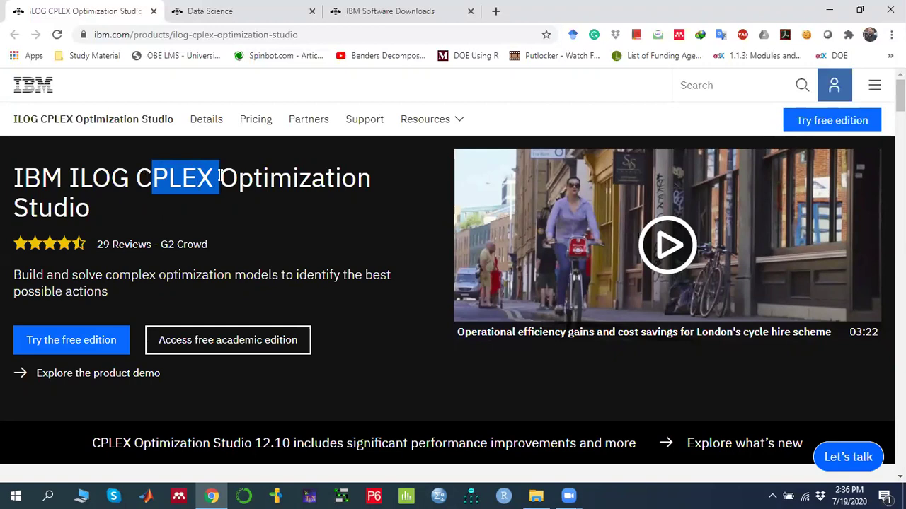
pyautogui.click(167, 192)
# Step: Highlight ILOG, IBM and then the whole product name in the heading
pyautogui.moveTo(153, 177); pyautogui.dragTo(212, 177)
pyautogui.moveTo(142, 179); pyautogui.dragTo(214, 178)
pyautogui.click(193, 209)
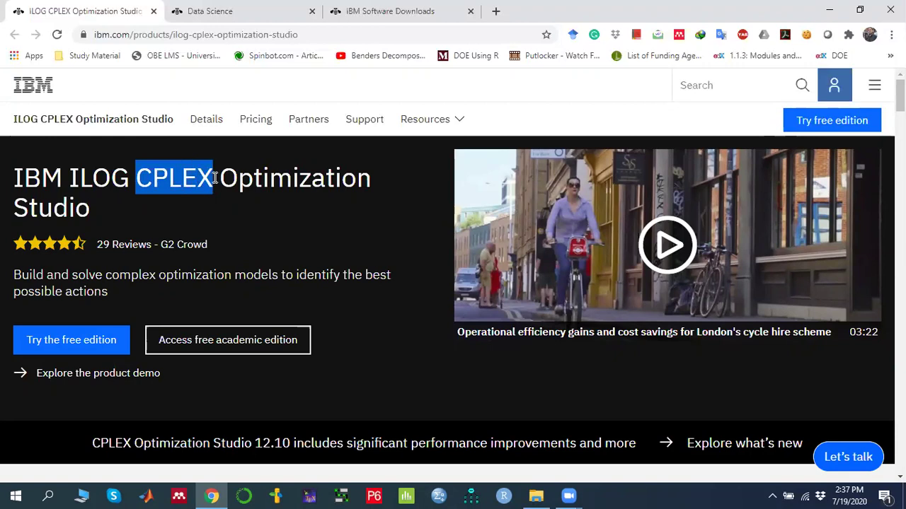
pyautogui.click(143, 185)
pyautogui.moveTo(71, 179); pyautogui.dragTo(137, 177)
pyautogui.click(204, 179)
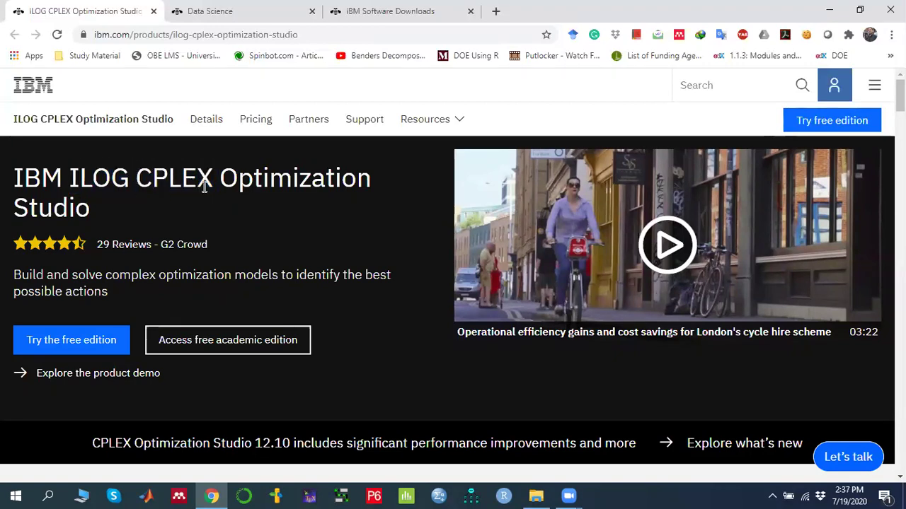
pyautogui.moveTo(72, 178); pyautogui.dragTo(135, 183)
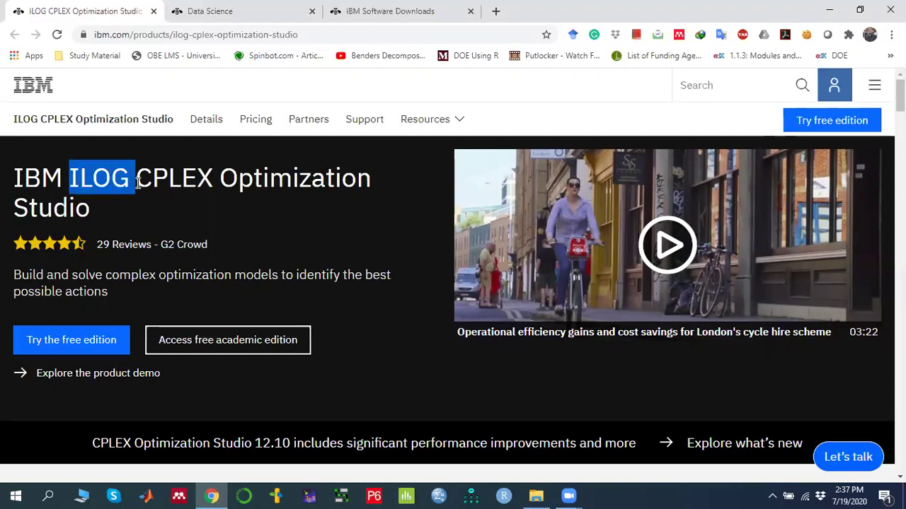
pyautogui.click(167, 204)
pyautogui.moveTo(15, 179); pyautogui.dragTo(85, 183)
pyautogui.click(109, 197)
pyautogui.moveTo(16, 178); pyautogui.dragTo(128, 205)
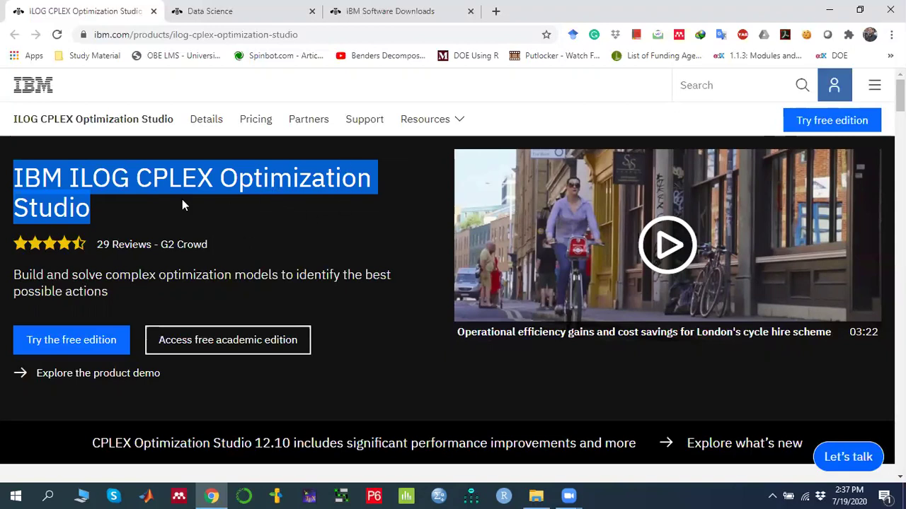
pyautogui.click(294, 200)
# Step: Select the page address to view it in full, then return to the product page
pyautogui.click(288, 35)
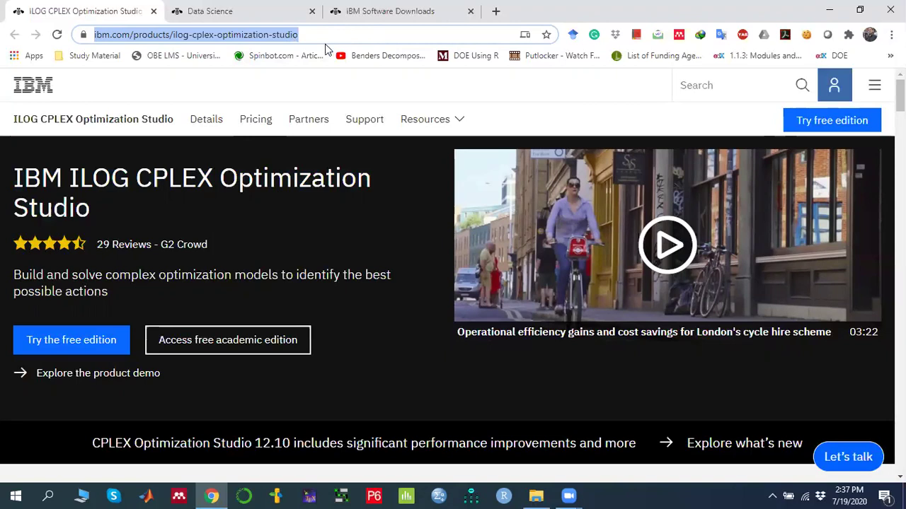
pyautogui.click(314, 34)
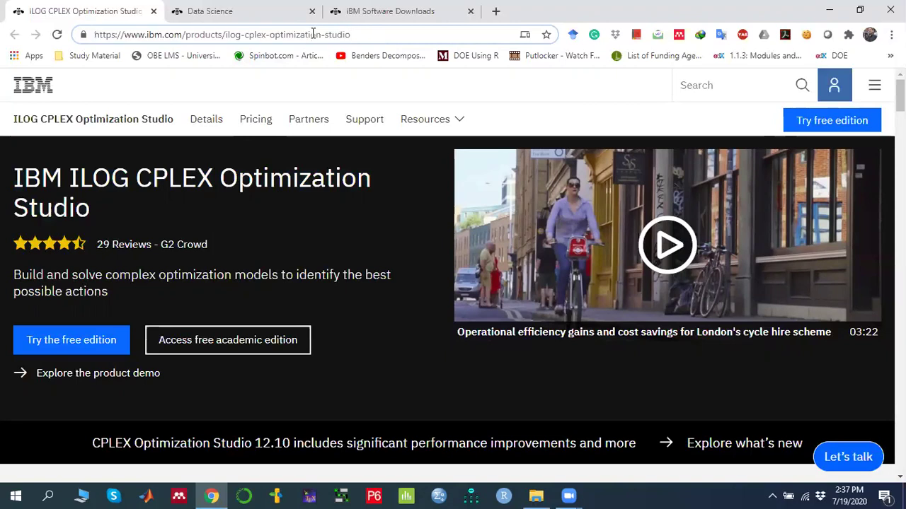
pyautogui.click(335, 259)
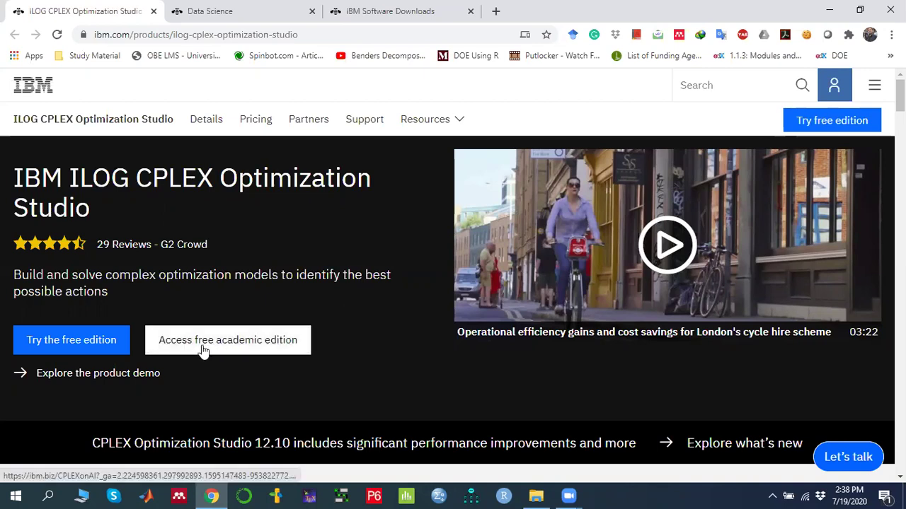
# Step: Go to the free academic edition offer and check the IBM account options
pyautogui.click(269, 350)
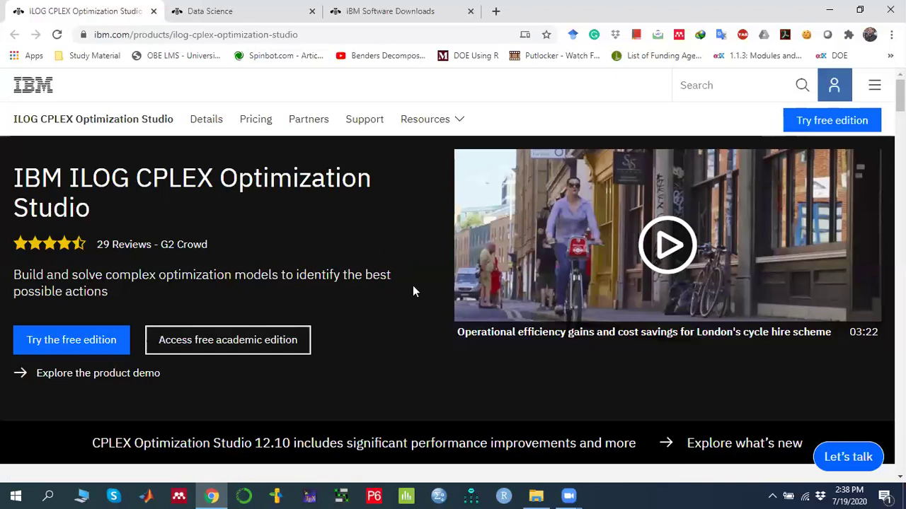
pyautogui.click(833, 87)
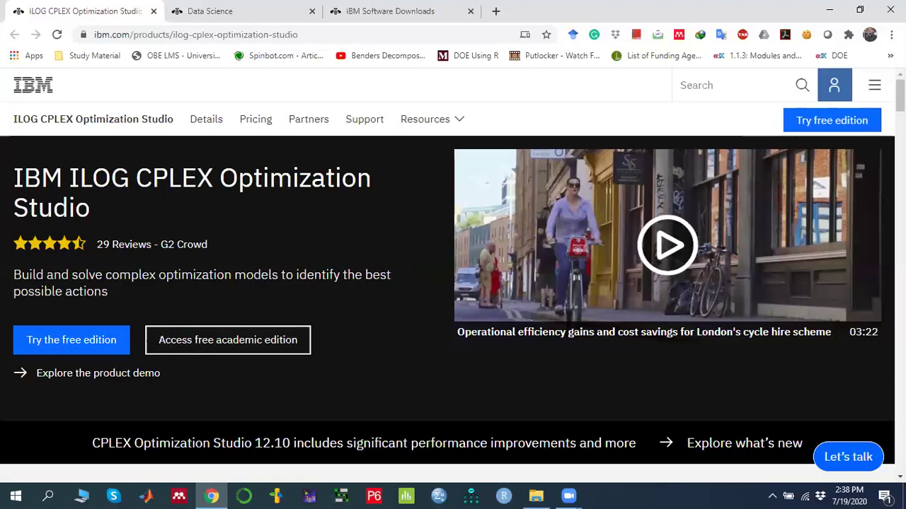
pyautogui.click(834, 91)
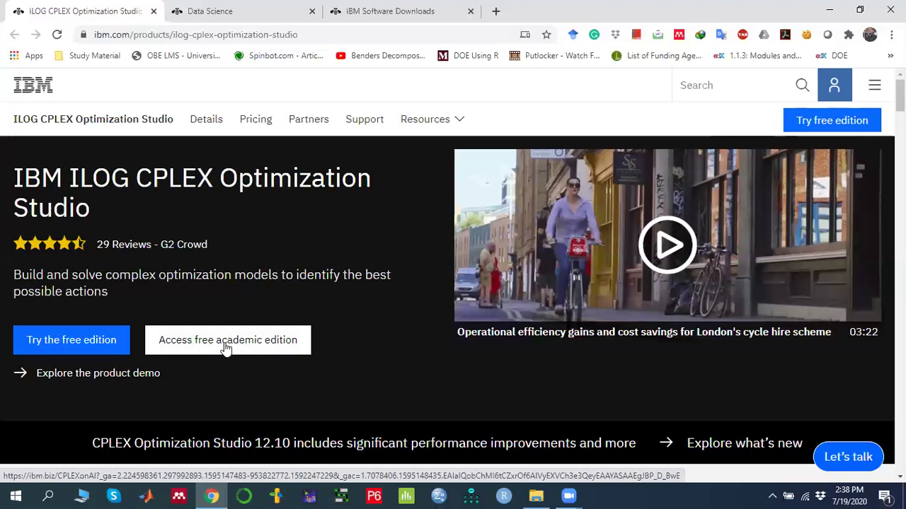
# Step: On the Data Science tab, scroll to the ILOG CPLEX Optimization Studio Software card
pyautogui.click(221, 9)
pyautogui.scroll(10, 21, 232)
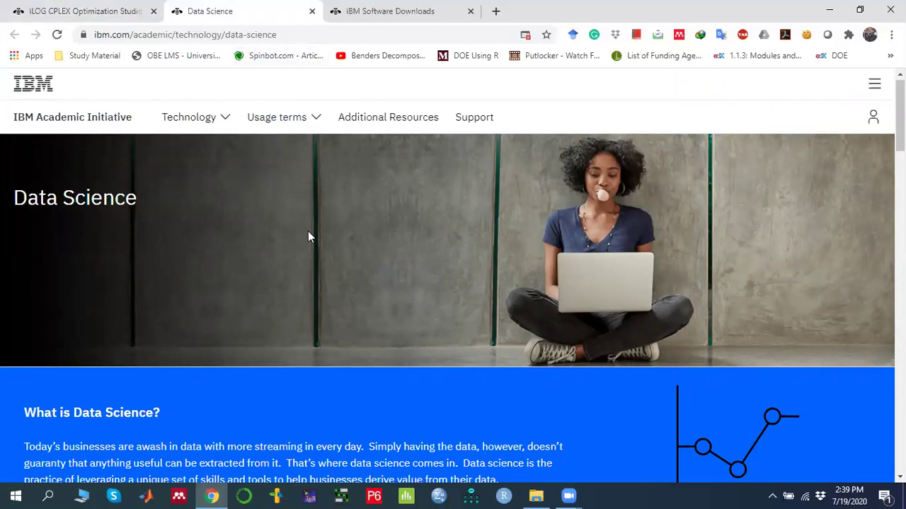
pyautogui.scroll(-6, 308, 231)
pyautogui.scroll(-3, 307, 230)
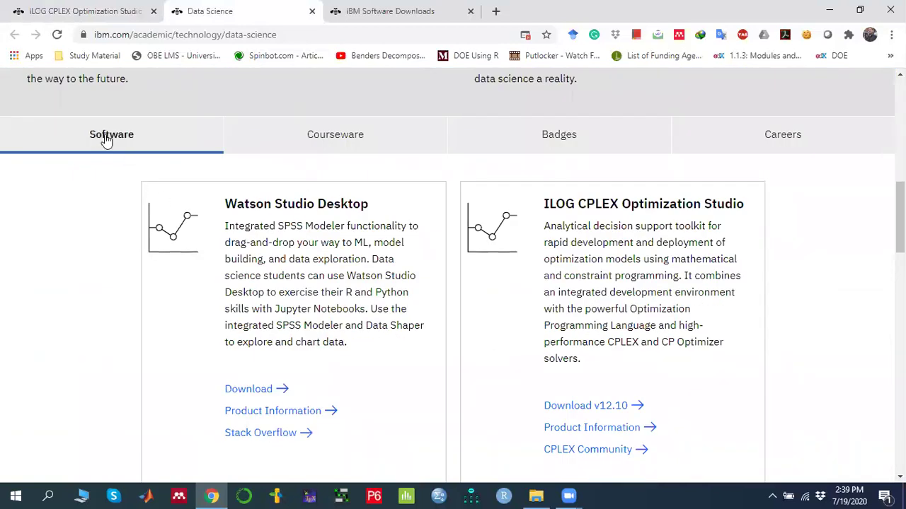
pyautogui.scroll(-1, 538, 212)
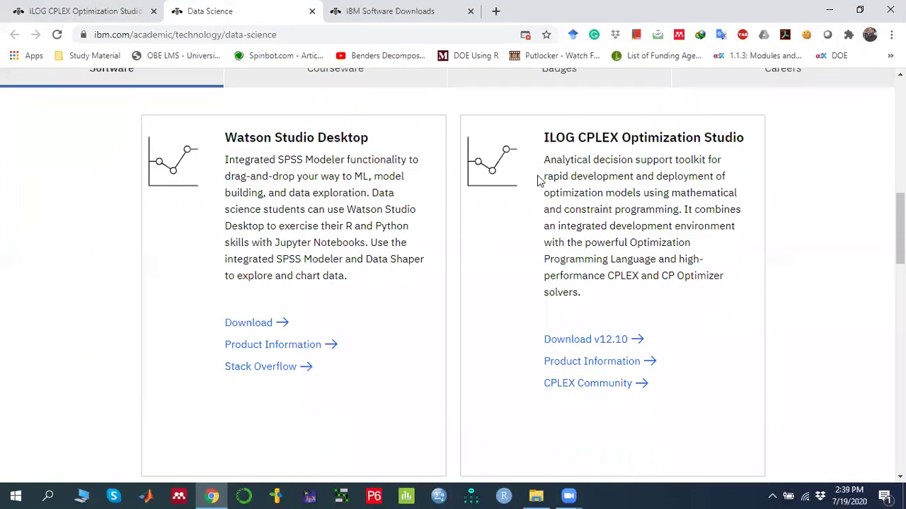
pyautogui.scroll(-8, 404, 216)
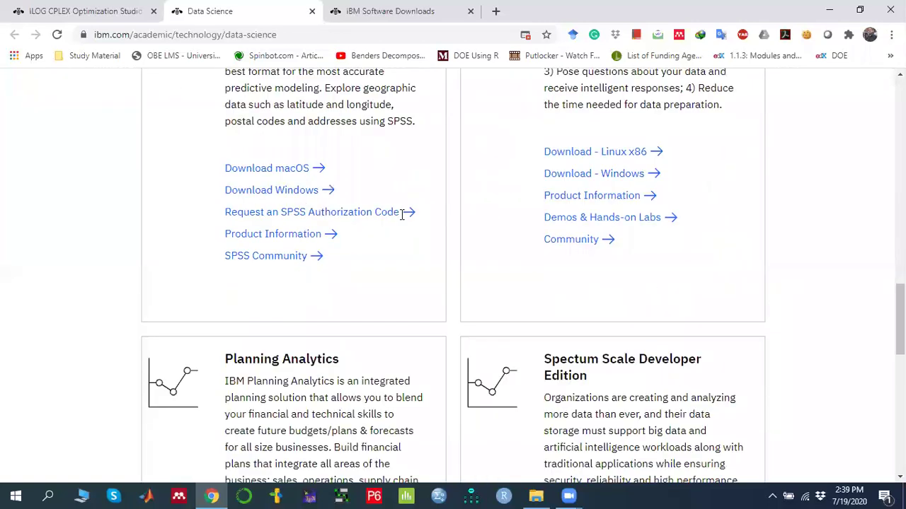
pyautogui.scroll(10, 400, 215)
pyautogui.scroll(-1, 495, 255)
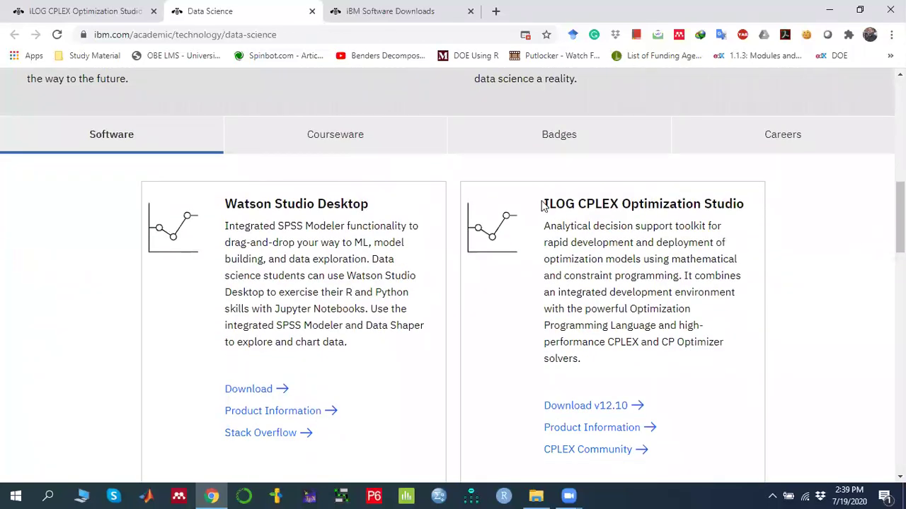
pyautogui.moveTo(545, 205); pyautogui.dragTo(761, 206)
pyautogui.scroll(-3, 729, 263)
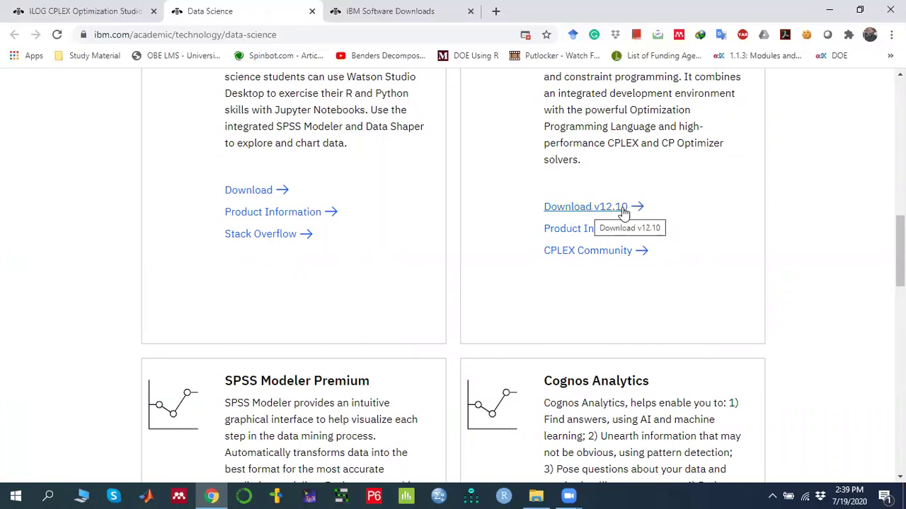
# Step: Follow the 'Download v12.10' link on the ILOG CPLEX Optimization Studio card
pyautogui.click(593, 211)
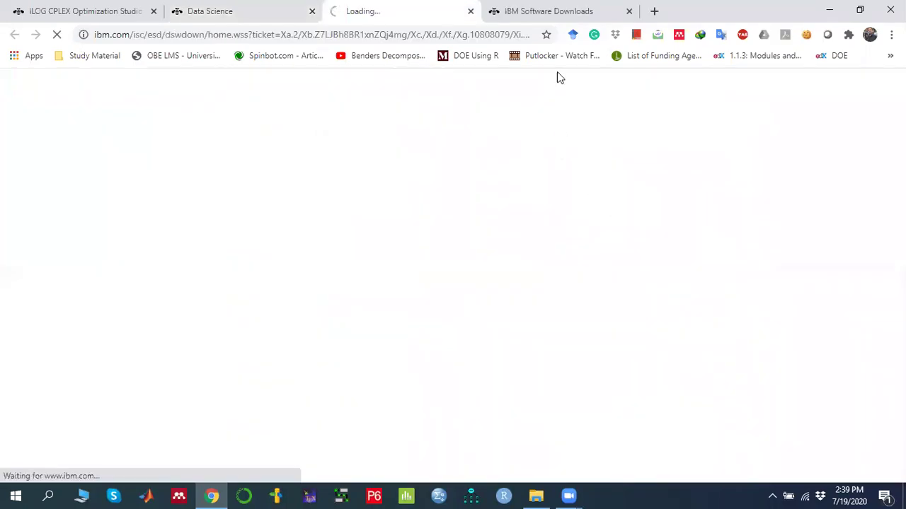
# Step: Close the duplicate IBM Software Downloads tab and scroll to the part CJ6BPML results
pyautogui.click(573, 10)
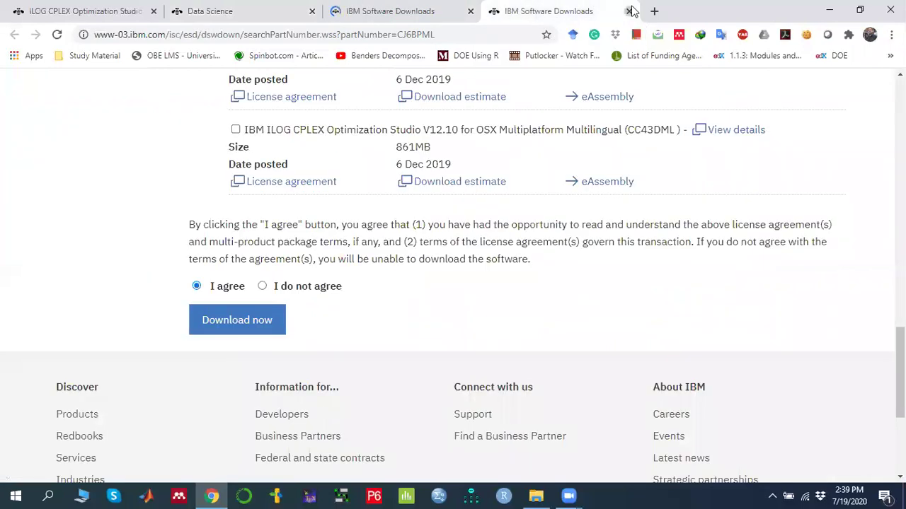
pyautogui.click(629, 10)
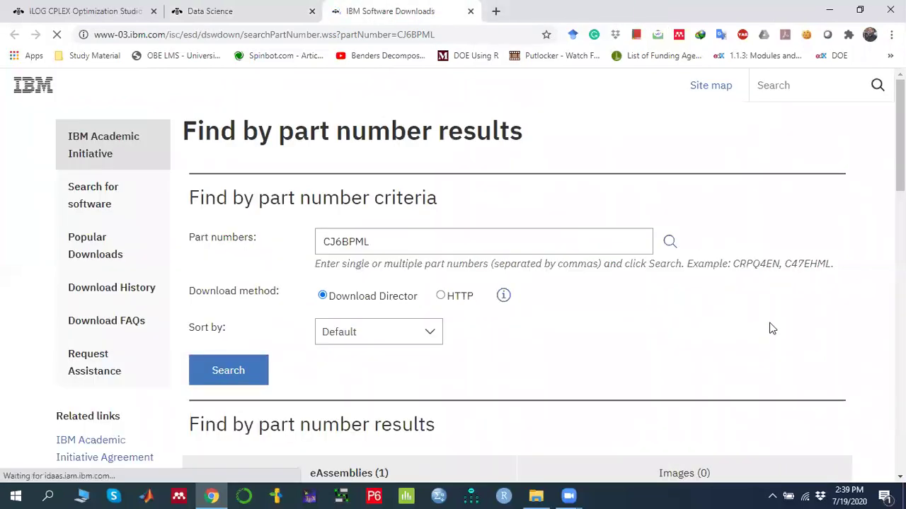
pyautogui.scroll(-1, 556, 328)
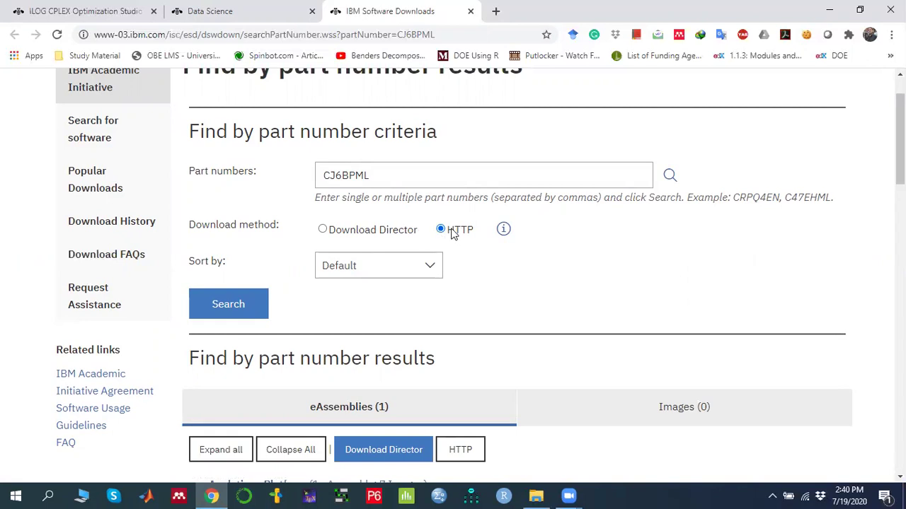
pyautogui.scroll(-4, 474, 255)
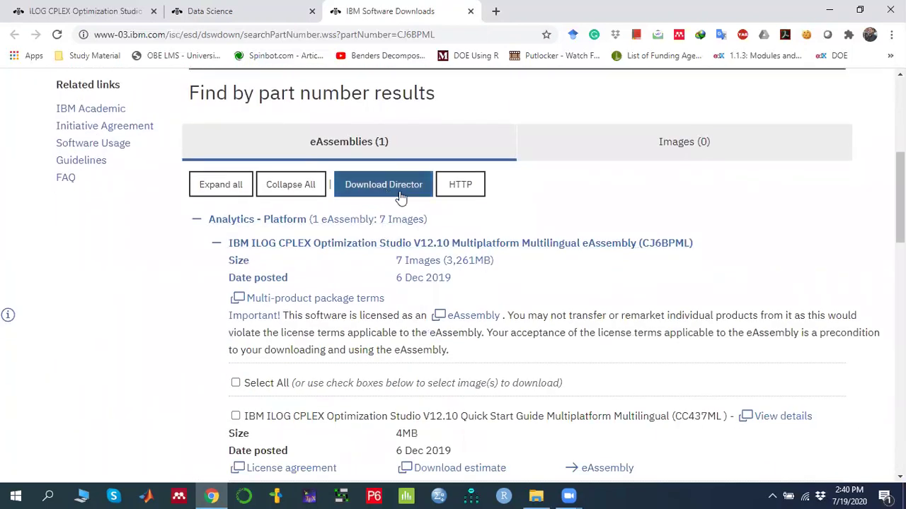
# Step: List the CPLEX V12.10 eAssembly images for HTTP download and scroll through them
pyautogui.click(461, 188)
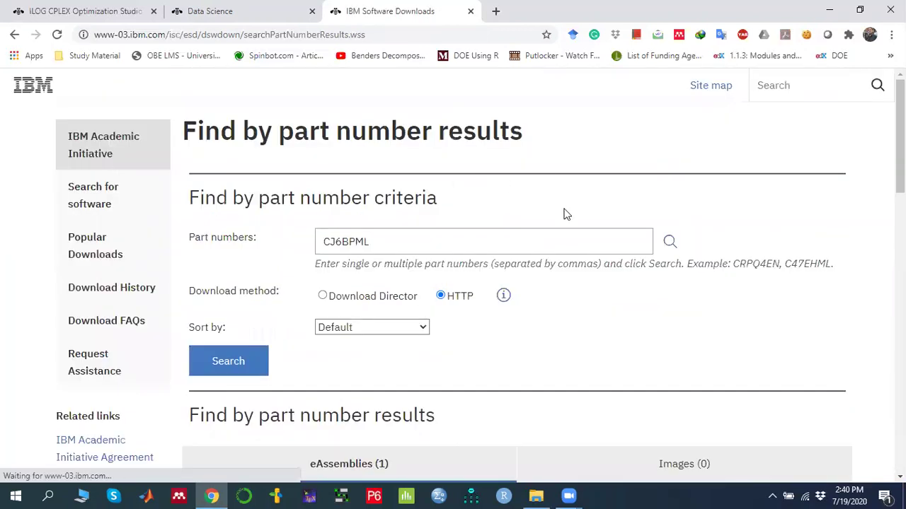
pyautogui.scroll(-3, 547, 222)
pyautogui.scroll(-3, 548, 221)
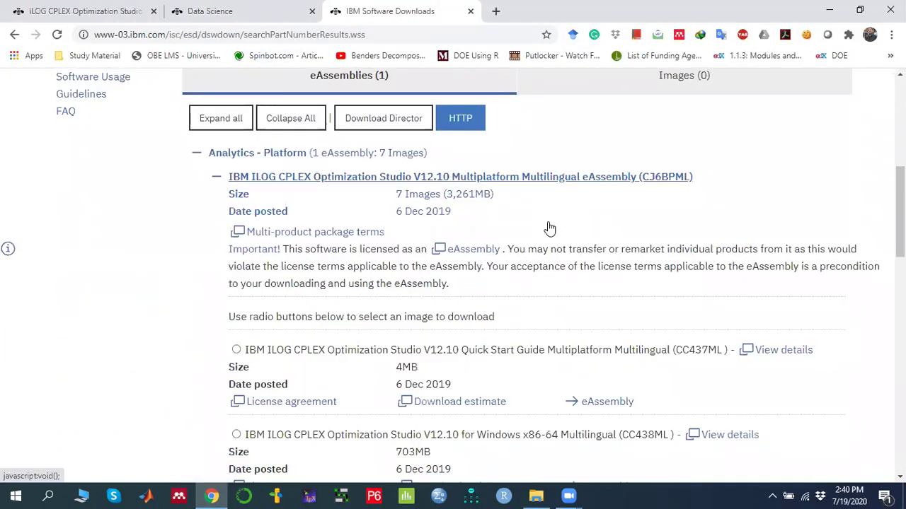
pyautogui.scroll(-2, 341, 228)
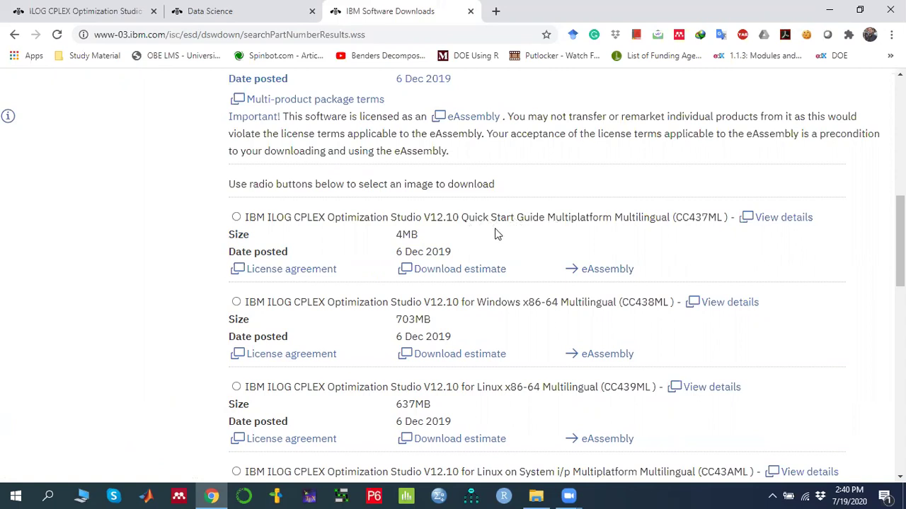
pyautogui.scroll(-1, 479, 235)
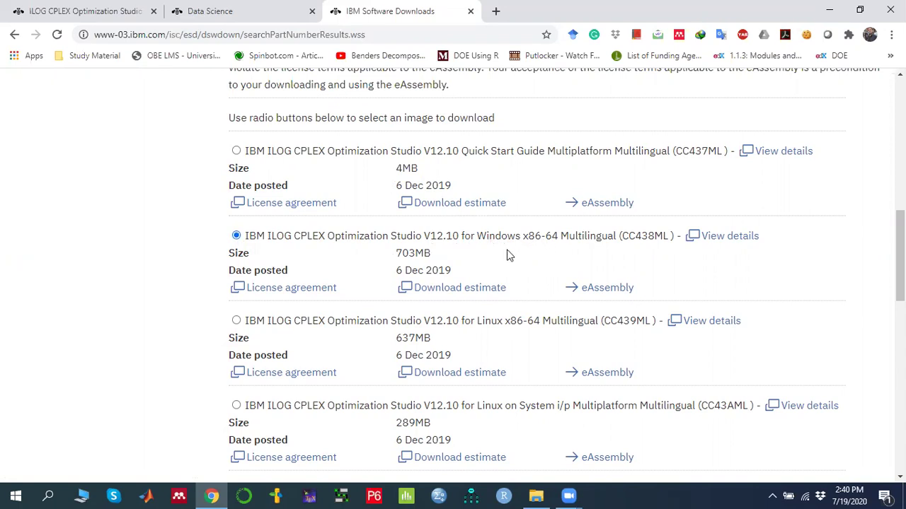
pyautogui.scroll(-3, 507, 254)
pyautogui.scroll(-1, 523, 311)
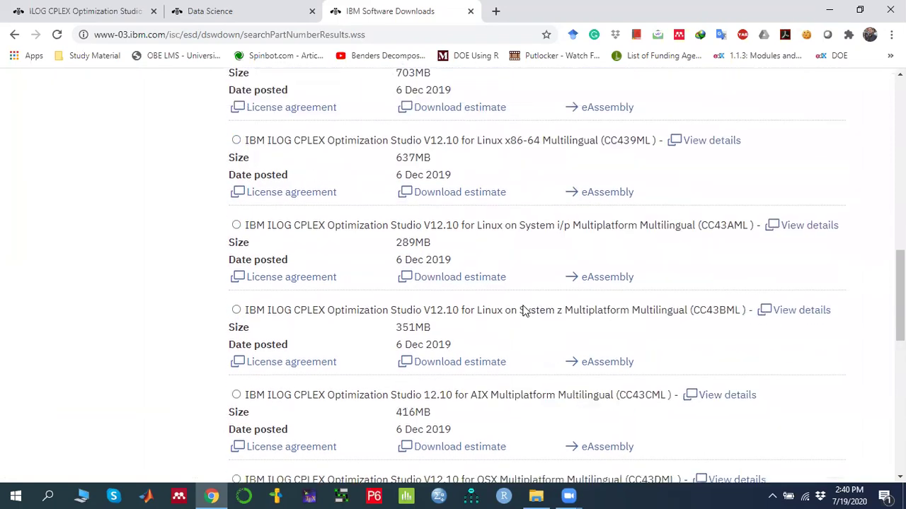
pyautogui.scroll(-4, 523, 312)
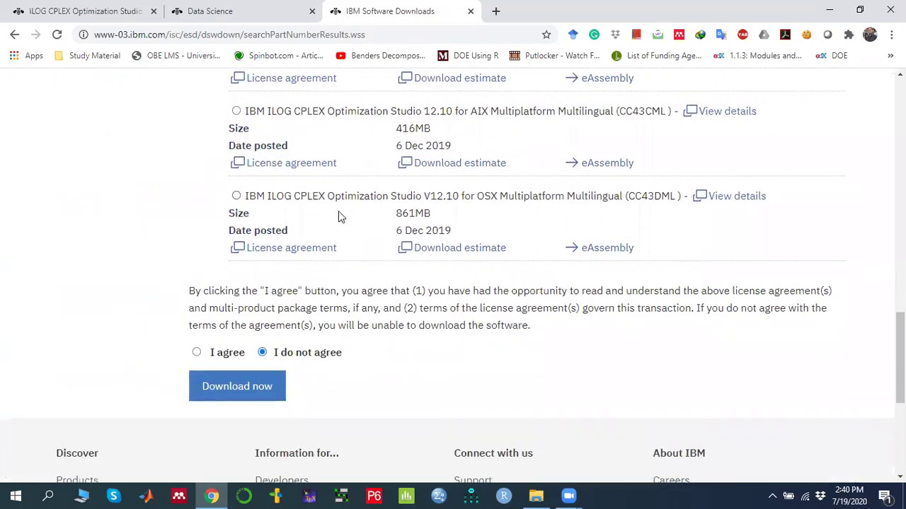
pyautogui.scroll(2, 550, 221)
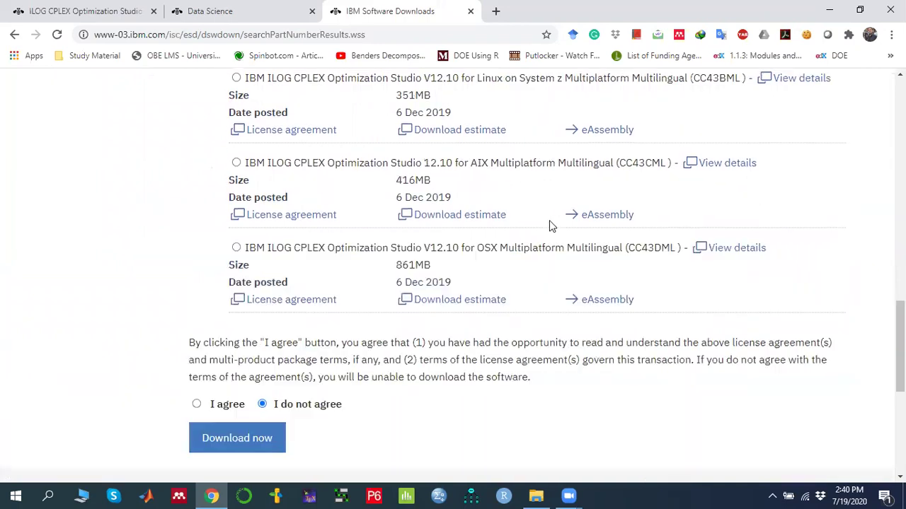
pyautogui.scroll(-2, 550, 223)
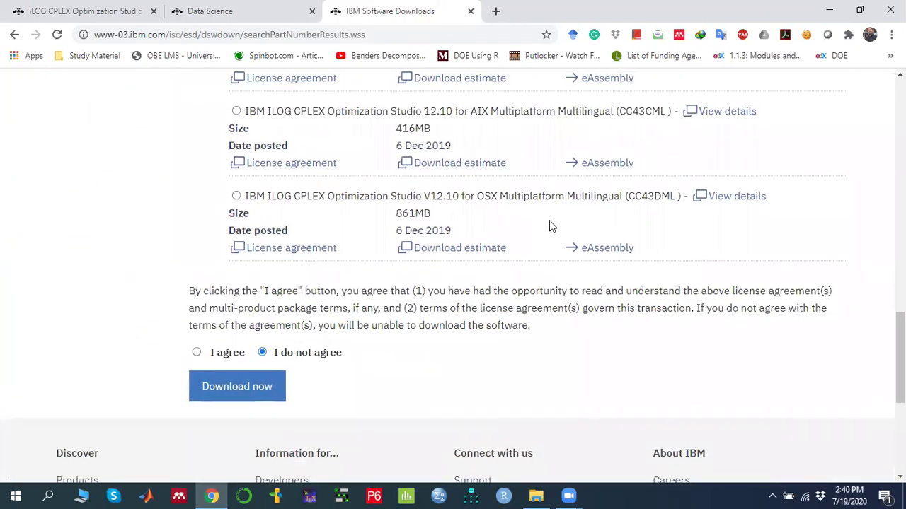
pyautogui.scroll(3, 550, 223)
pyautogui.scroll(2, 549, 225)
# Step: Choose the Windows x86-64 image (CC438ML) and accept the license agreement
pyautogui.click(236, 169)
pyautogui.scroll(-5, 141, 316)
pyautogui.click(196, 352)
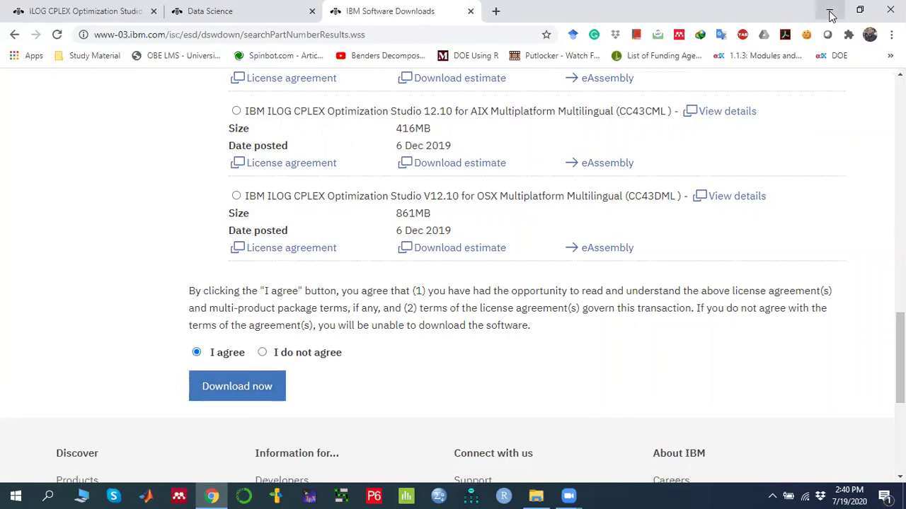
# Step: Minimize Chrome and open a maximized File Explorer window with Win+E
pyautogui.click(830, 16)
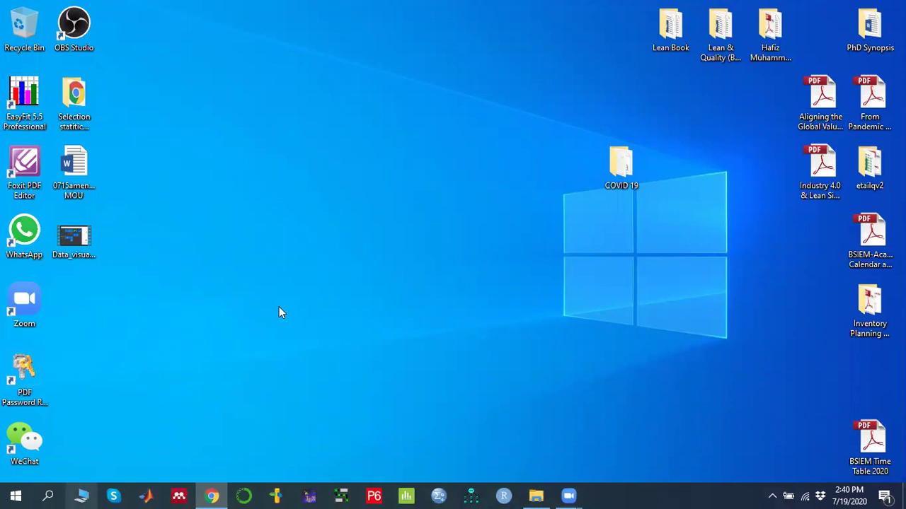
pyautogui.press('super+e')
pyautogui.click(704, 10)
# Step: Open D: > Uninstall Softwares > Optimization Softwares > IBM ILOG CPLEX Optimization Studio V12.10
pyautogui.doubleClick(364, 257)
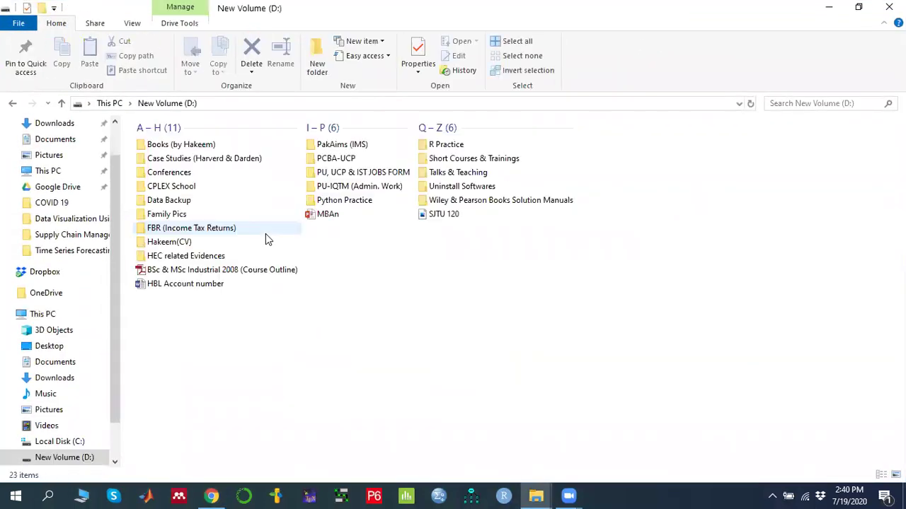
pyautogui.doubleClick(439, 187)
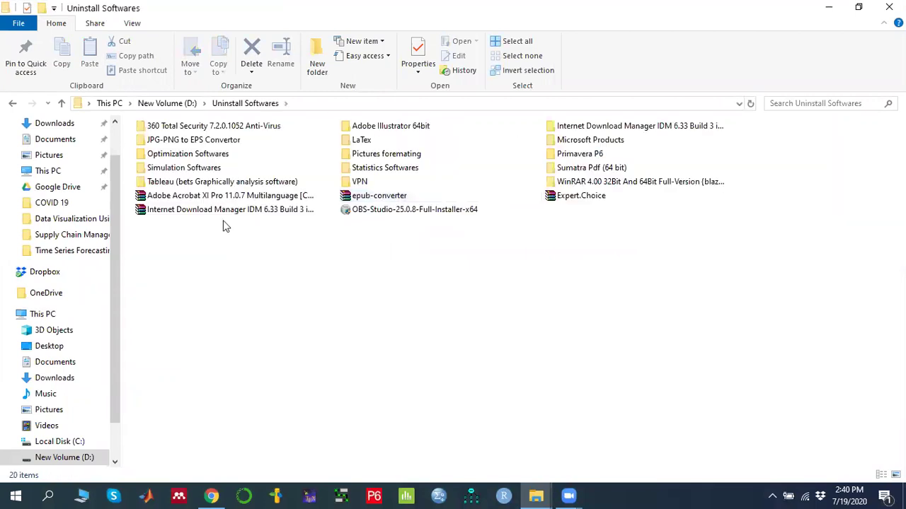
pyautogui.doubleClick(179, 154)
pyautogui.click(182, 159)
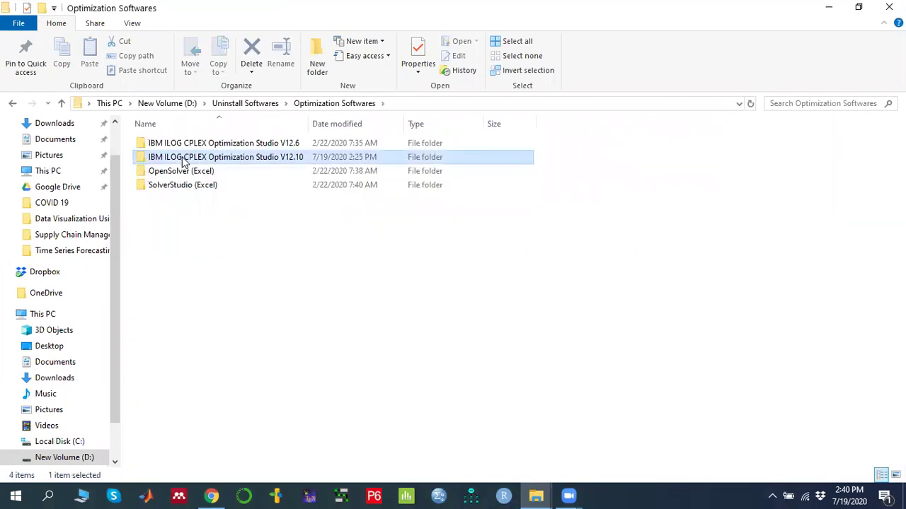
pyautogui.doubleClick(182, 160)
pyautogui.click(188, 148)
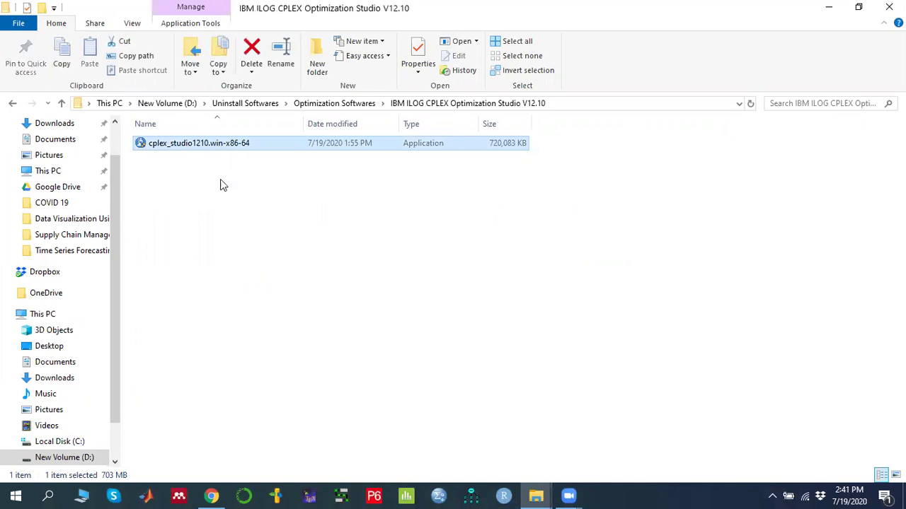
# Step: Run cplex_studio1210.win-x86-64, cancel it at the preparing stage, and minimize File Explorer
pyautogui.doubleClick(215, 146)
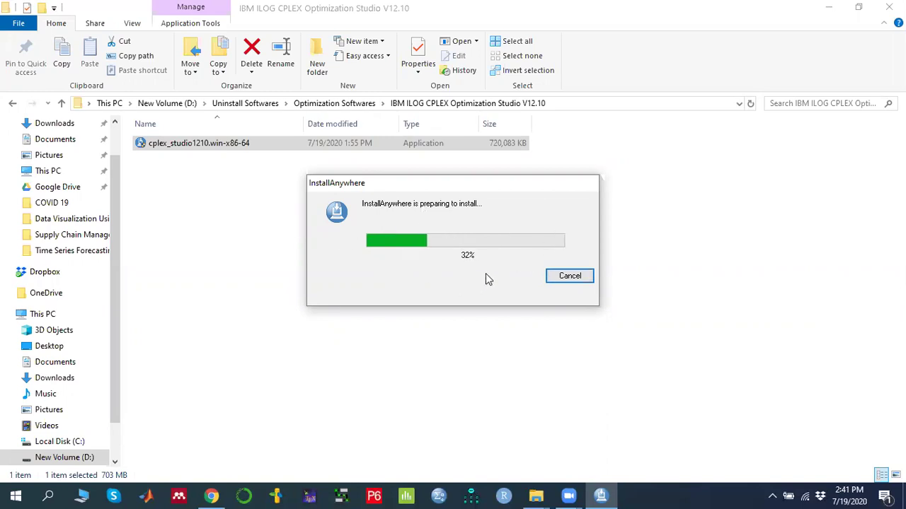
pyautogui.click(570, 276)
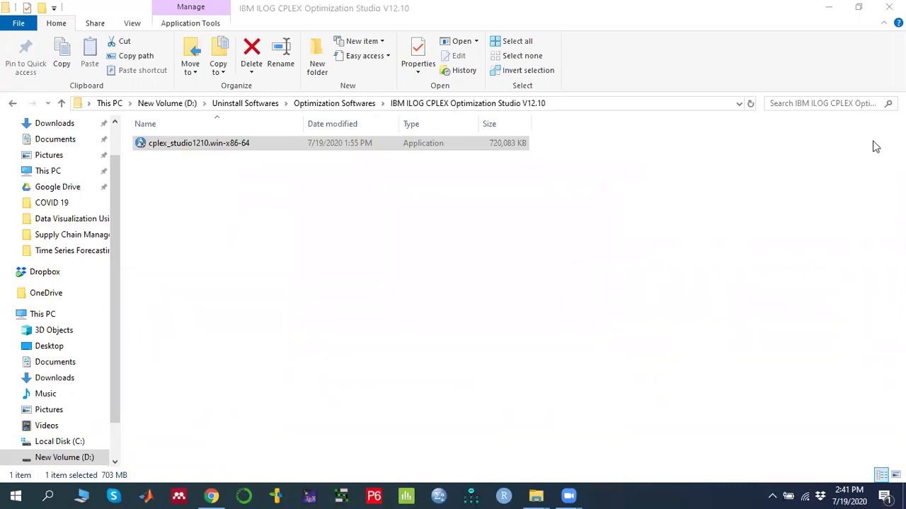
pyautogui.click(829, 8)
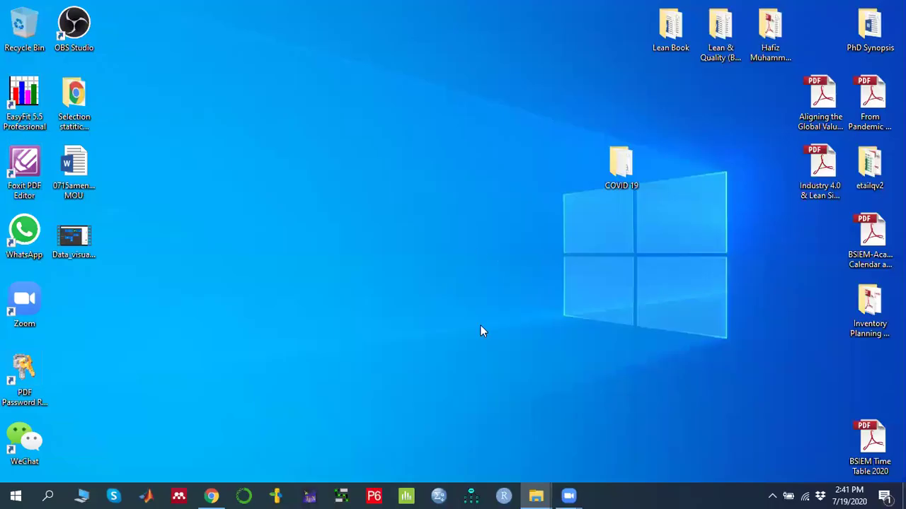
# Step: Launch CPLEX Studio IDE 12.10.0 from the CPLEX Optimization Studio Start menu folder
pyautogui.click(16, 495)
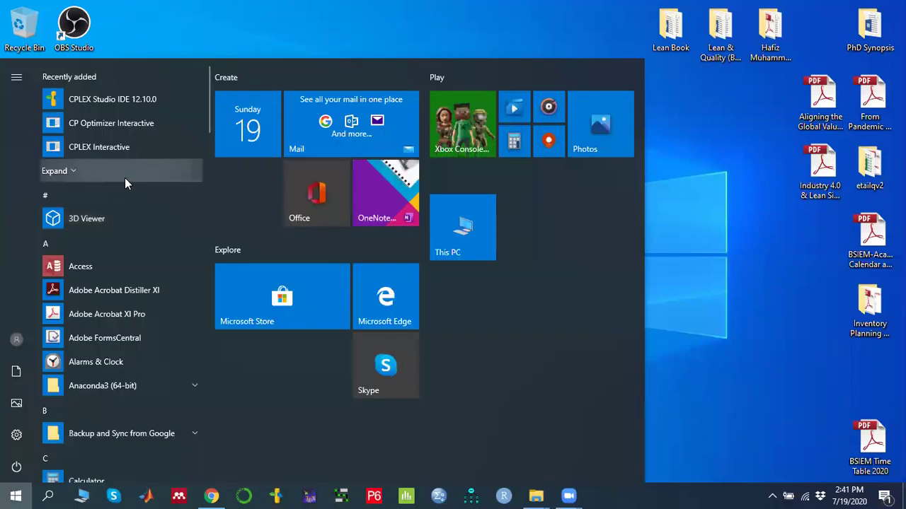
pyautogui.scroll(-5, 125, 177)
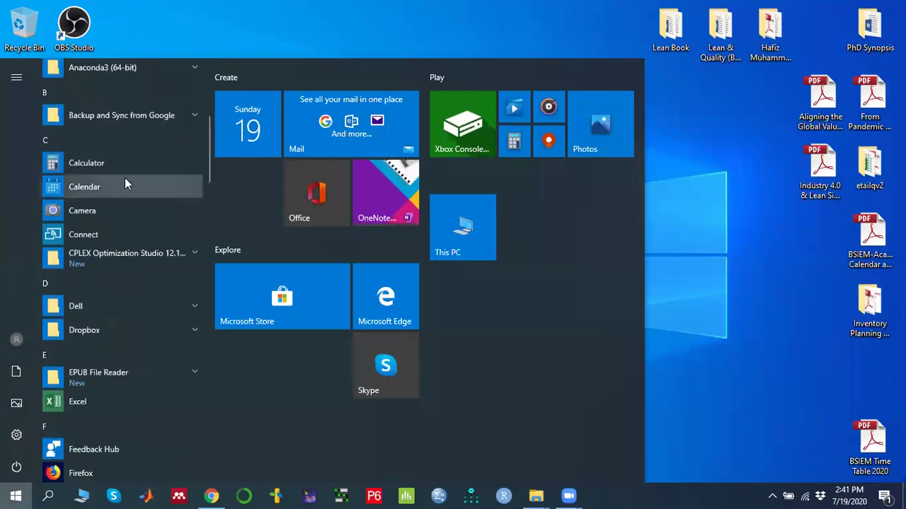
pyautogui.click(141, 188)
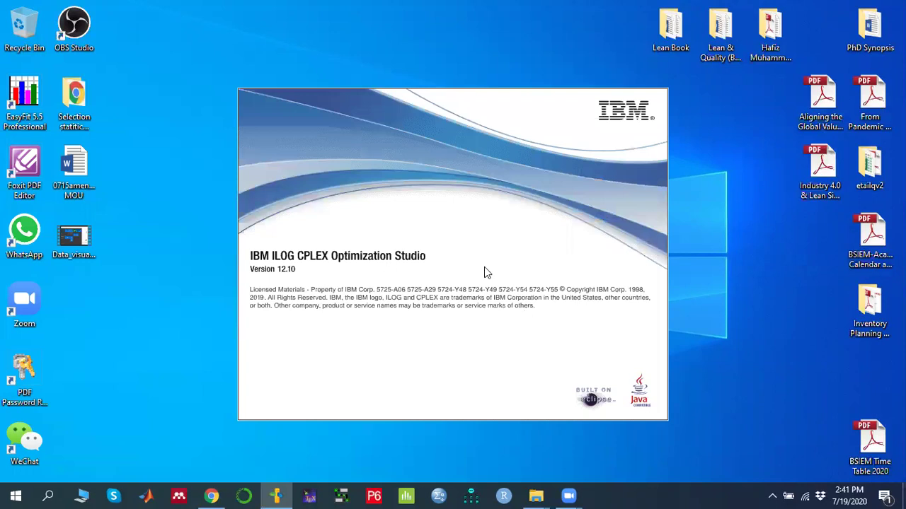
# Step: Launch the IDE with 'Use this as the default and do not ask again' ticked, then minimize it
pyautogui.rightClick(740, 277)
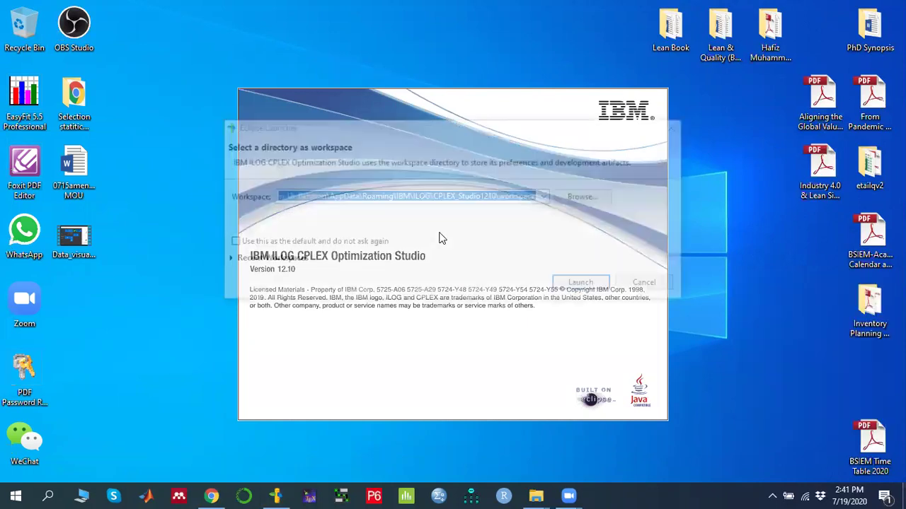
pyautogui.click(300, 243)
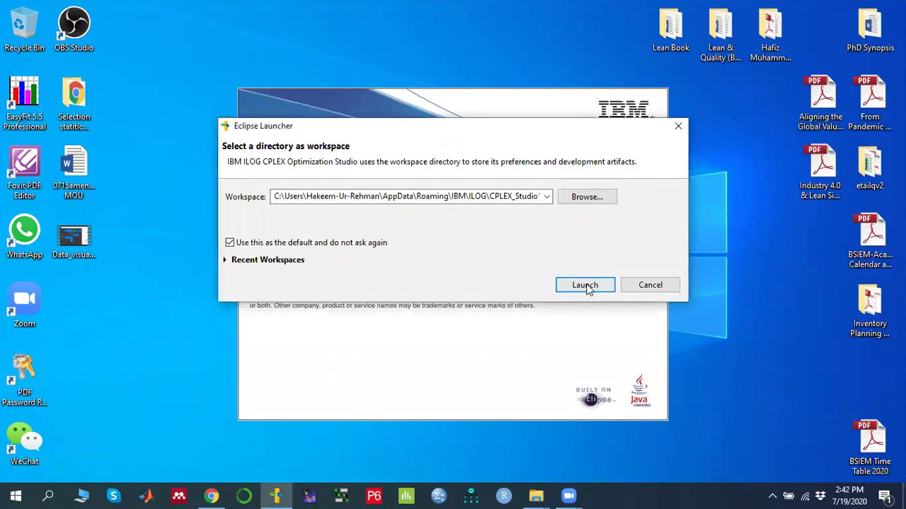
pyautogui.click(584, 285)
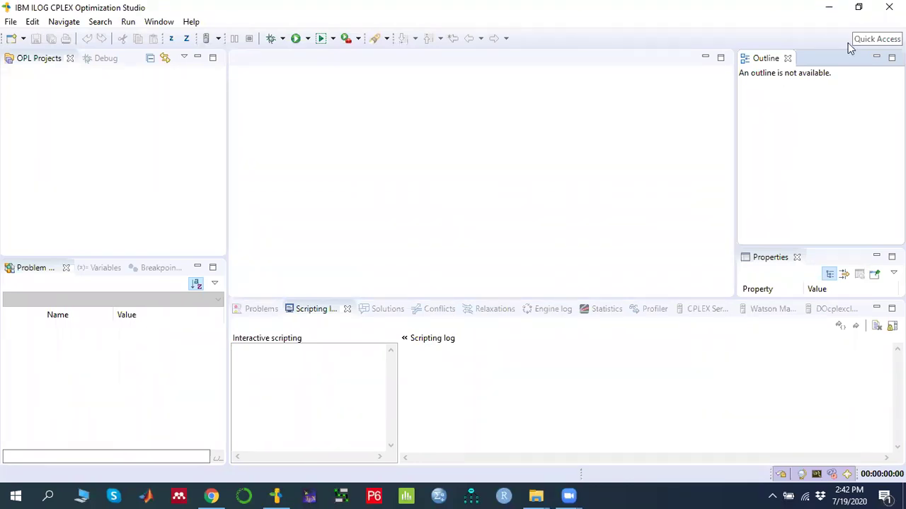
pyautogui.click(829, 9)
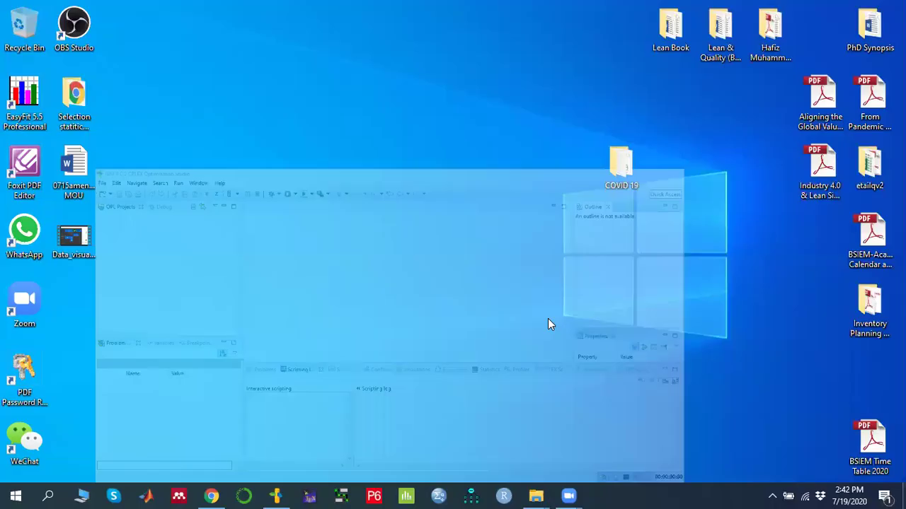